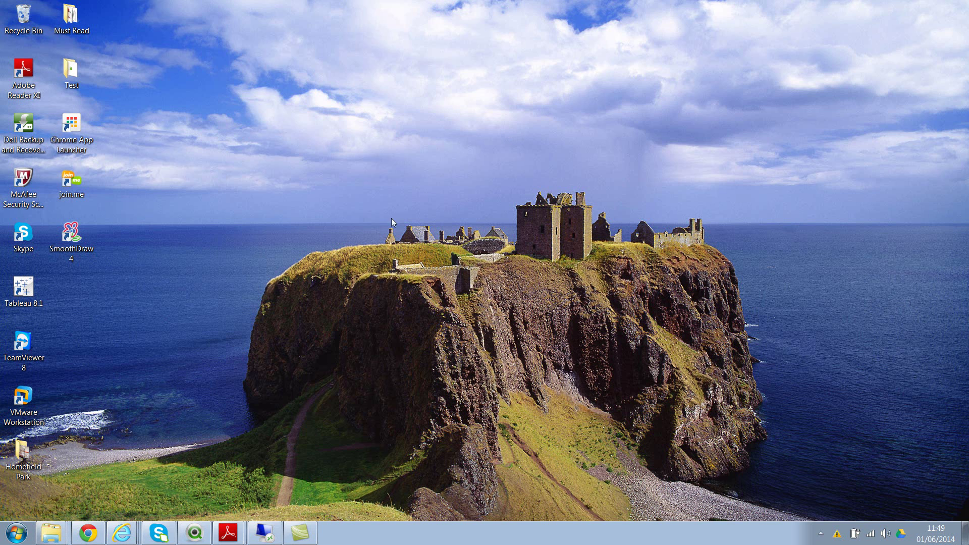
- Restore the 75_Scrambling_Data.qvw window showing the customer table and YearlyIncome, CustomerKey and Gender lists
click(192, 536)
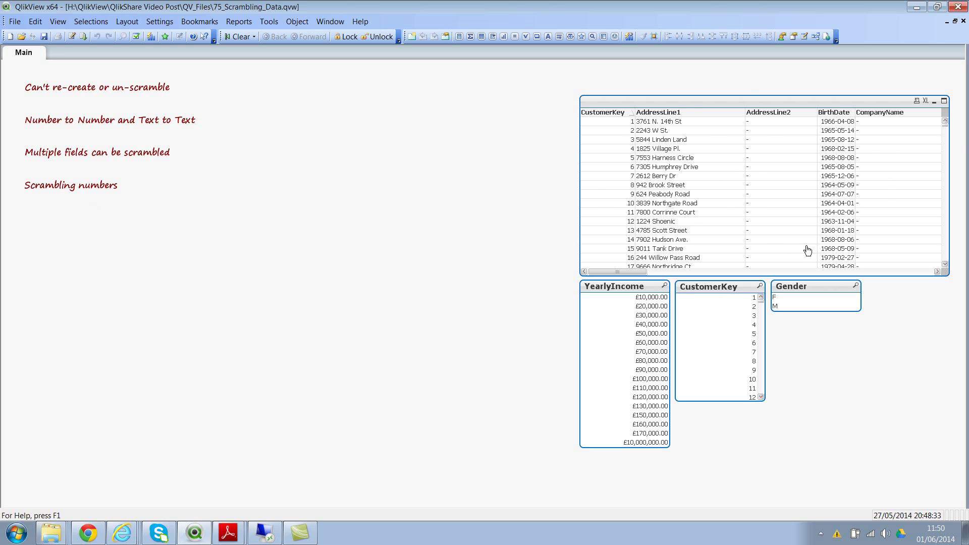
- Open Document Properties with Ctrl+Alt+D and show its Scrambling page
drag(631, 273, 590, 277)
click(394, 206)
key(ctrl+alt+d)
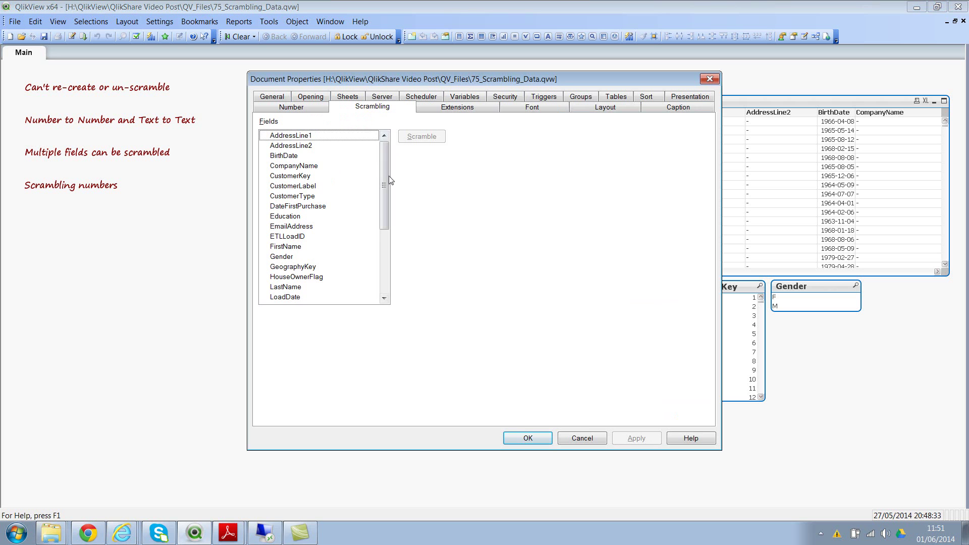
mouse_move(387, 178)
mouse_down()
mouse_move(380, 234)
mouse_move(386, 165)
mouse_up()
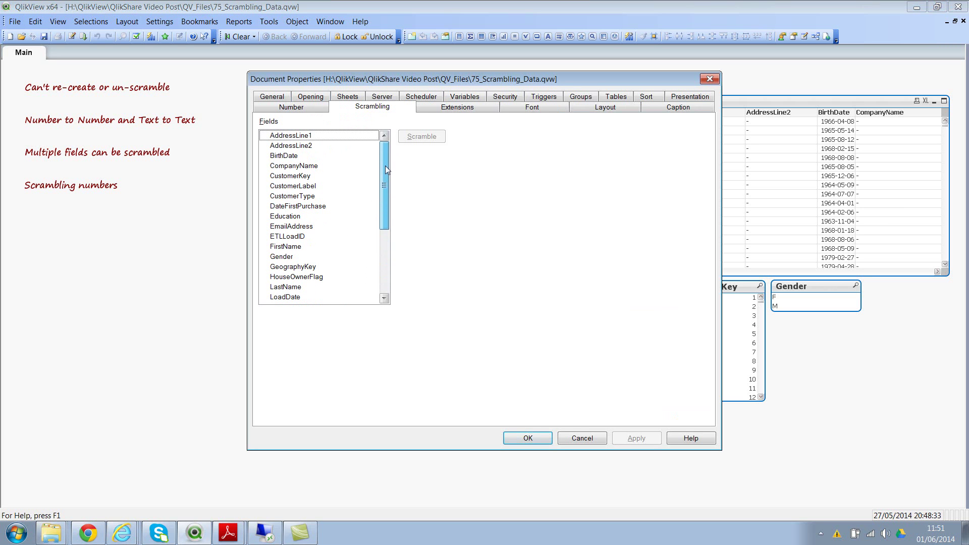
click(274, 99)
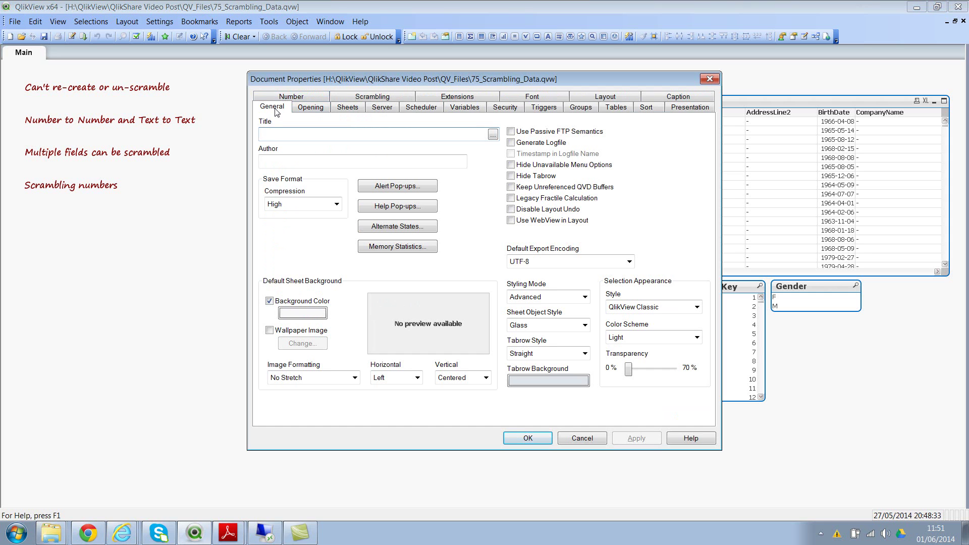
click(372, 97)
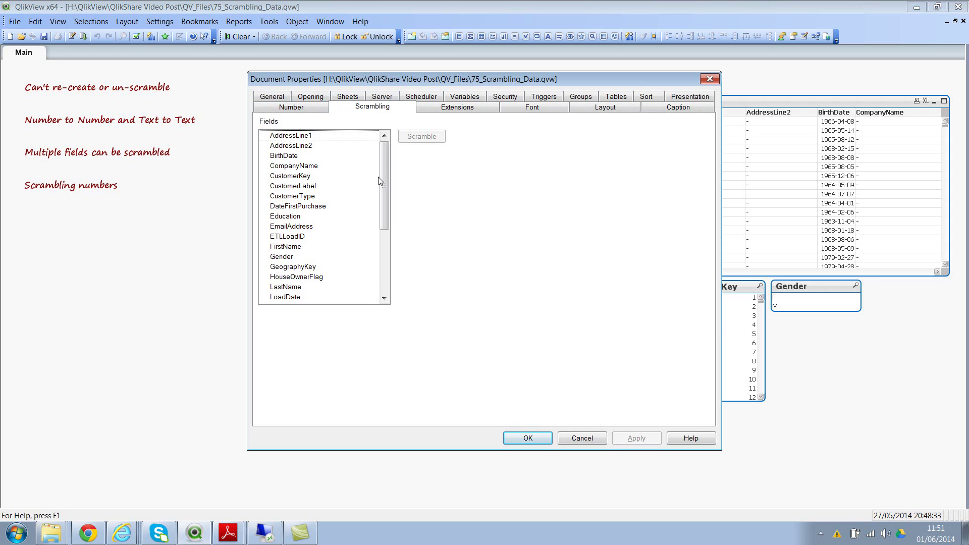
- Browse the scrambling Fields list, trying CustomerKey, ETLLoadID, HouseOwnerFlag, CustomerLabel, Education and AddressLine2
click(303, 135)
click(330, 176)
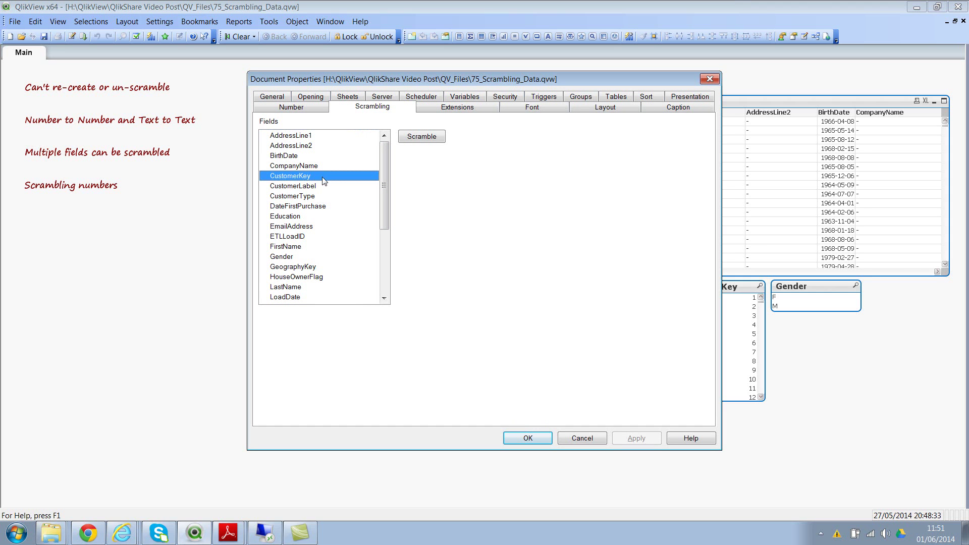
click(323, 237)
click(316, 279)
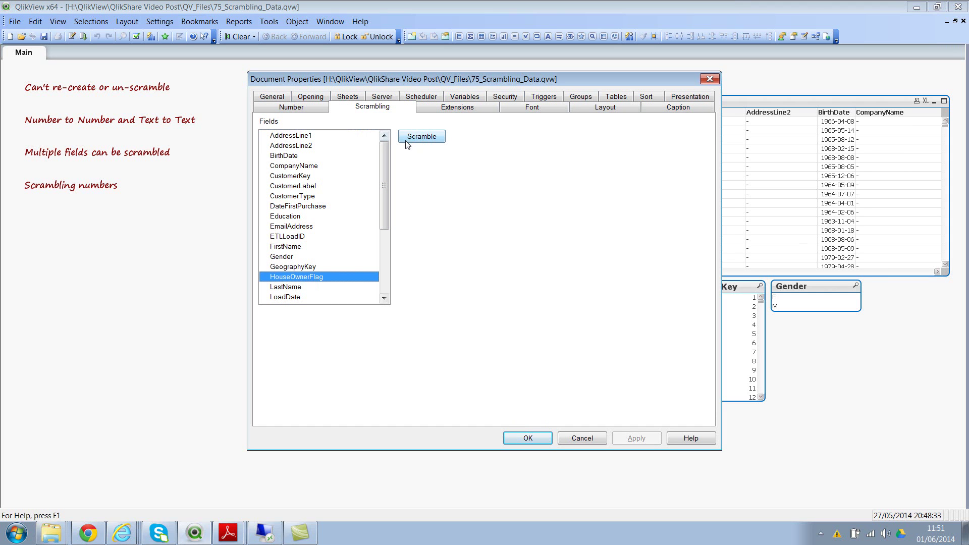
ctrl+click(297, 185)
ctrl+click(295, 216)
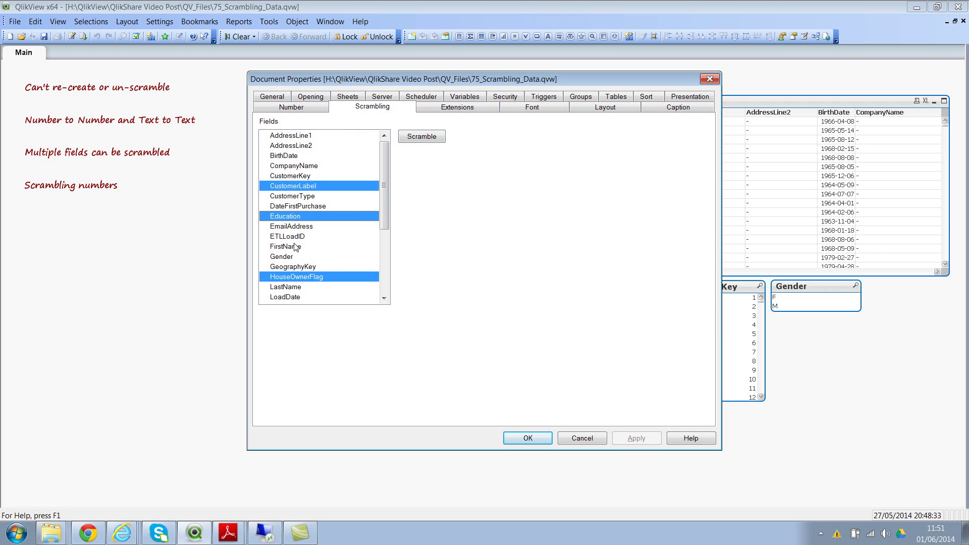
click(302, 145)
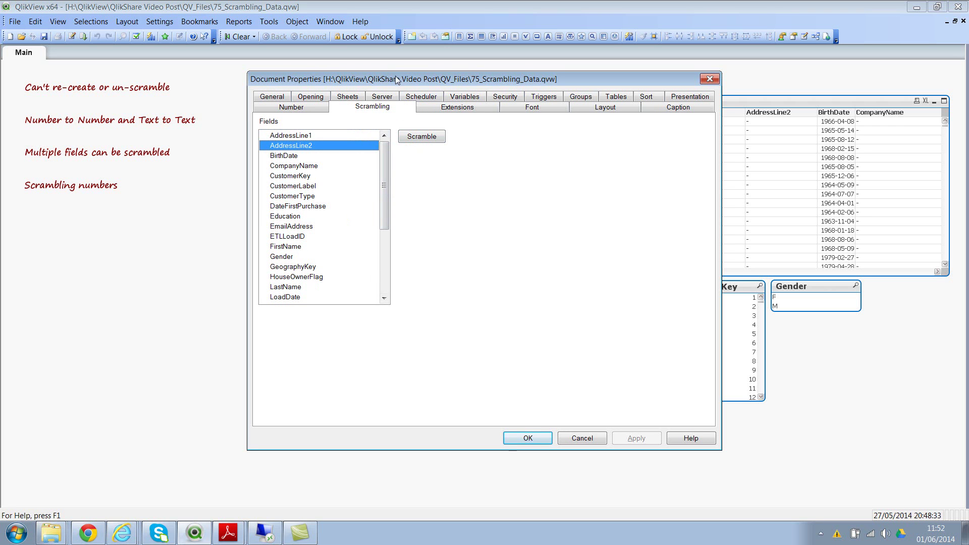
- Select Gender and YearlyIncome together in the scrambling Fields list
drag(396, 78, 181, 65)
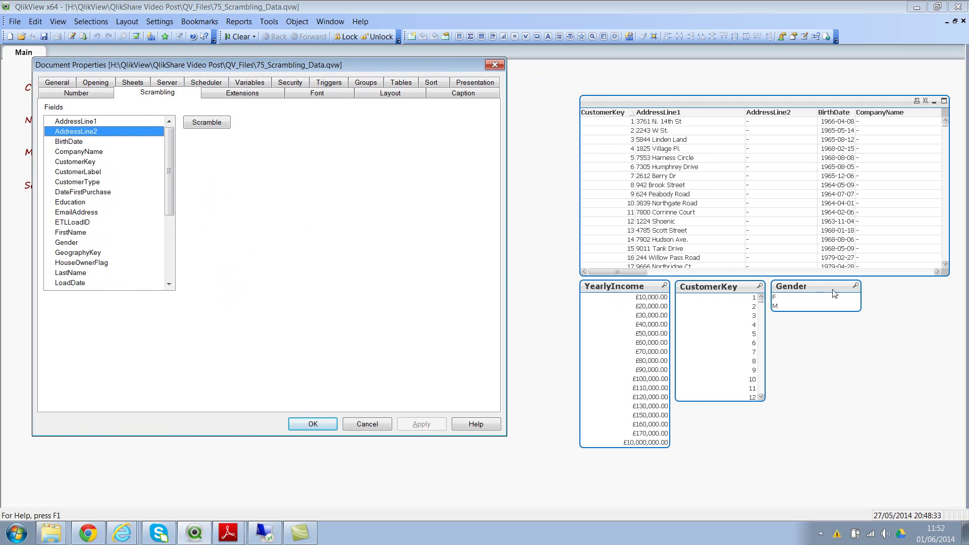
click(85, 184)
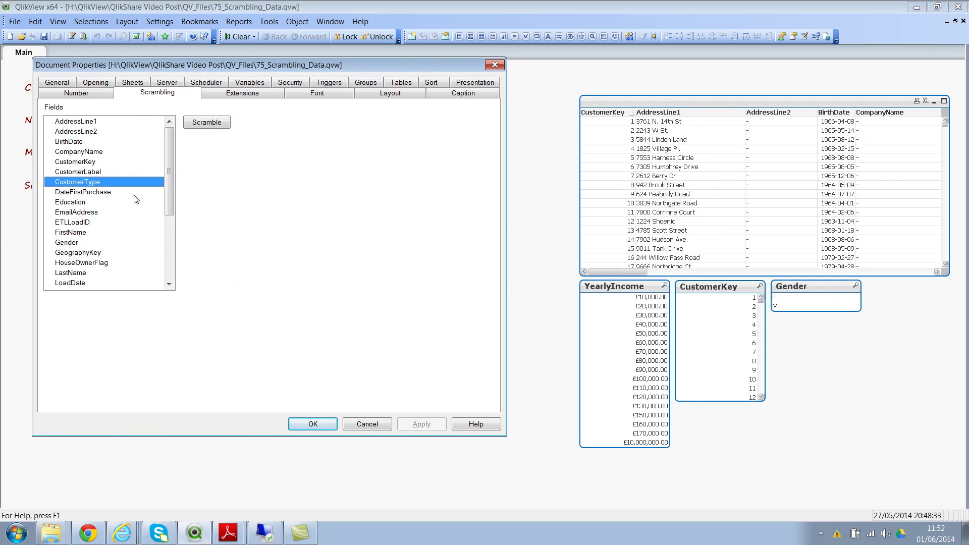
key(g)
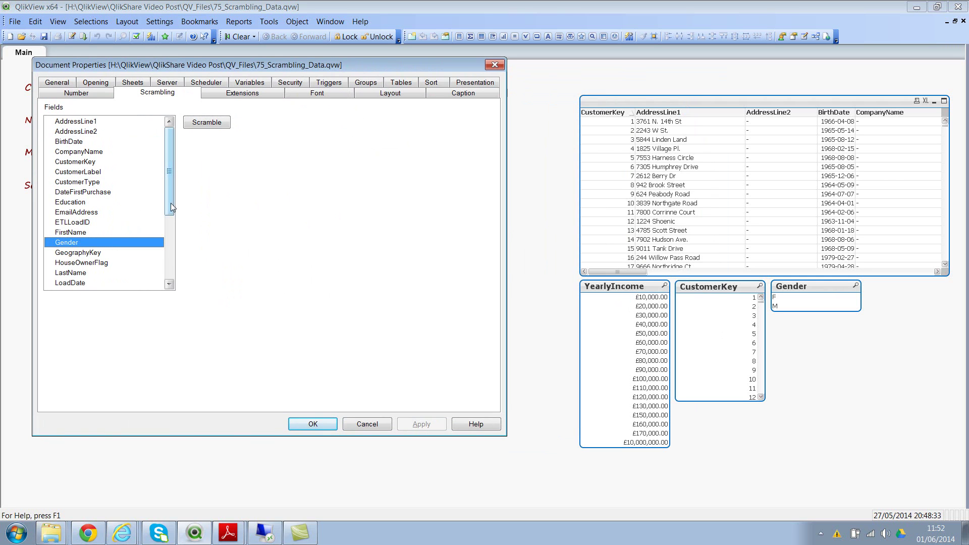
scroll(171, 287, down, 4)
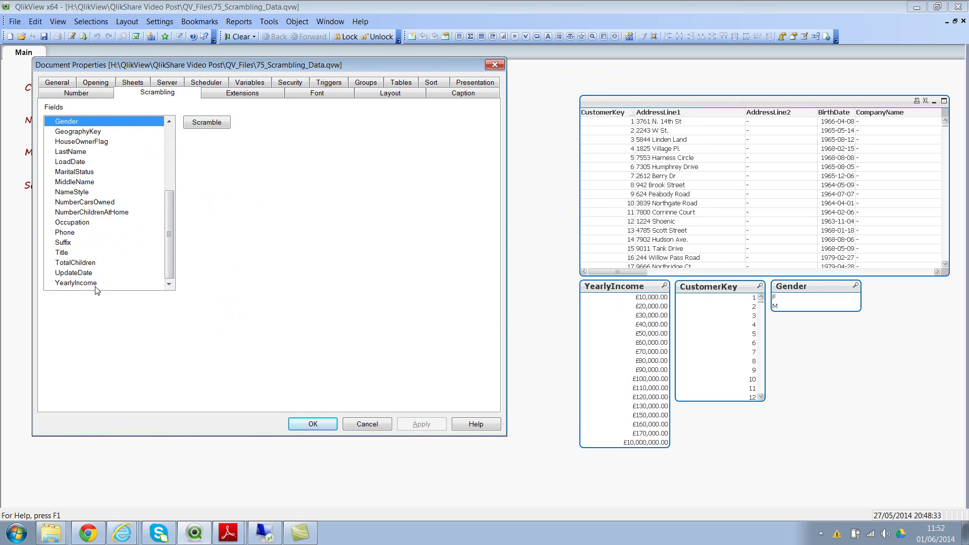
ctrl+click(100, 284)
- Scramble Gender and YearlyIncome four times until their values are randomized
click(211, 126)
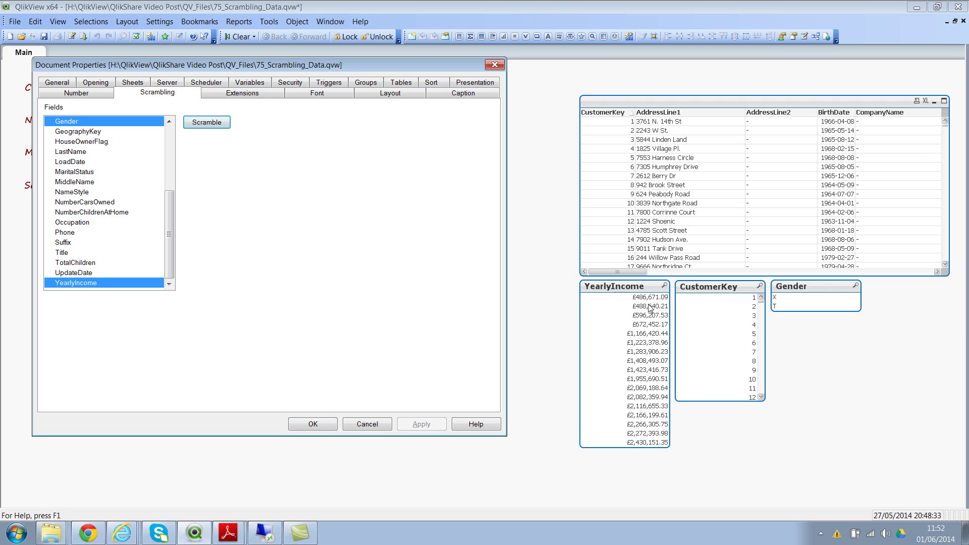
click(214, 124)
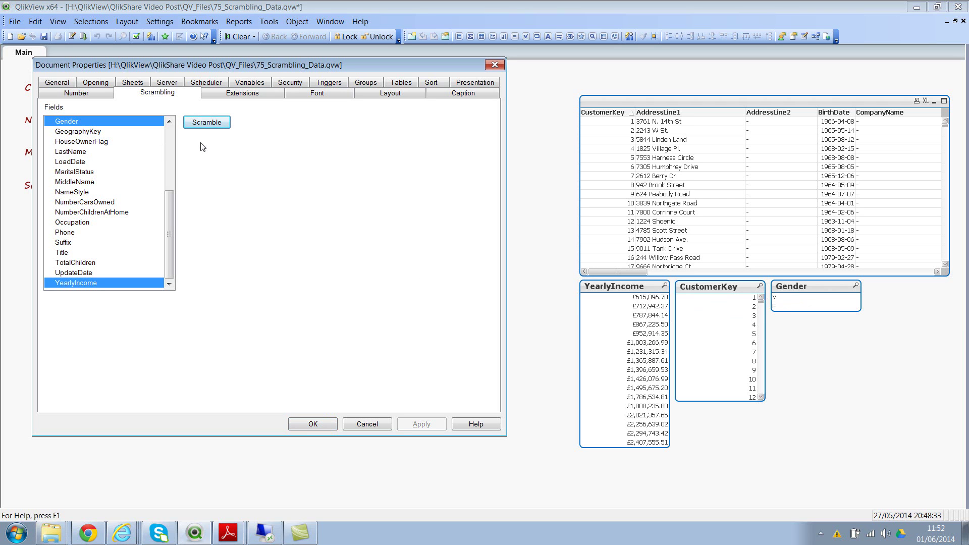
click(206, 127)
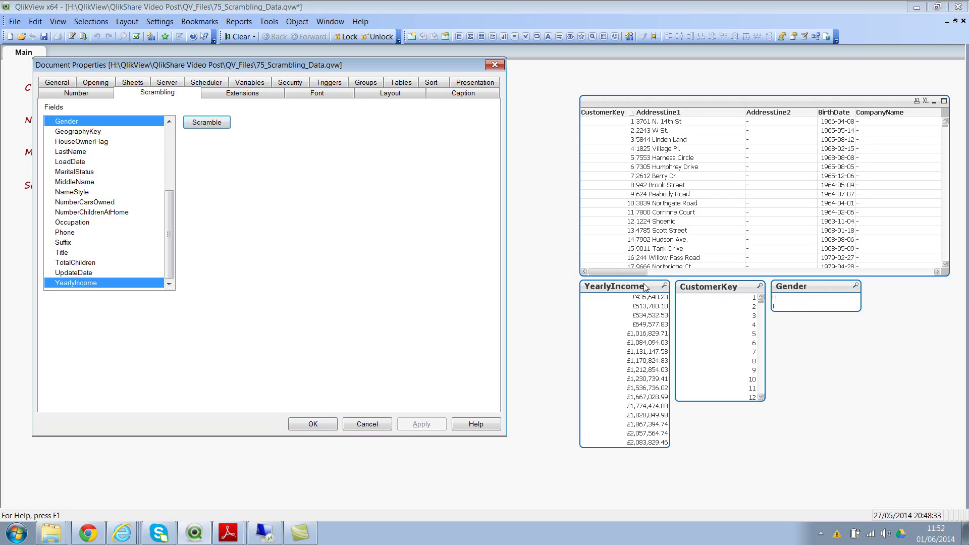
click(205, 126)
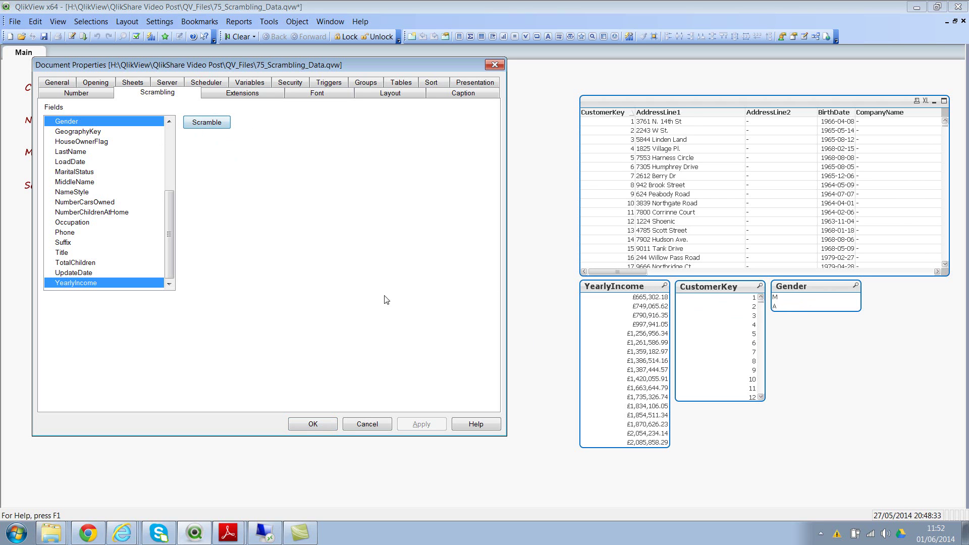
- Accept Document Properties, reload the script with Ctrl+R, and close the finished Script Execution Progress window
click(314, 423)
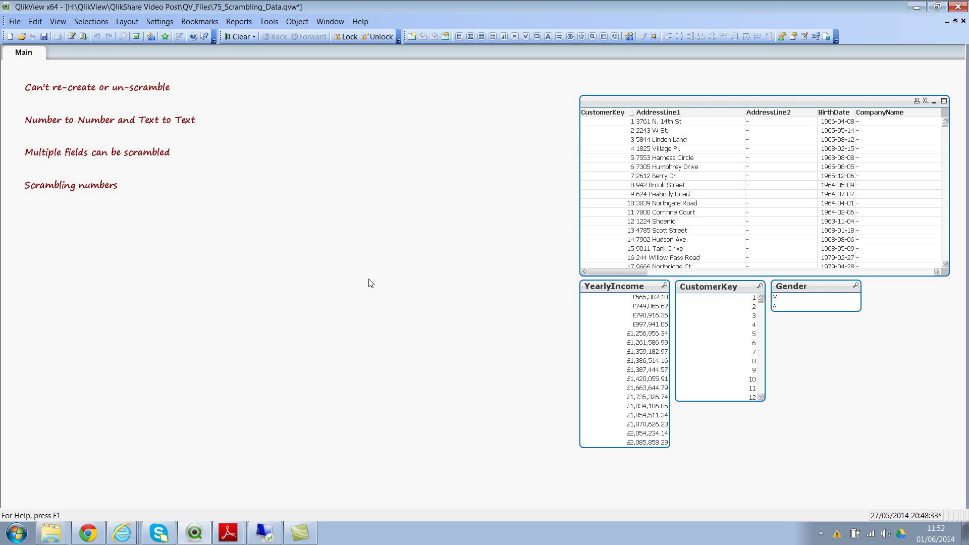
key(ctrl+r)
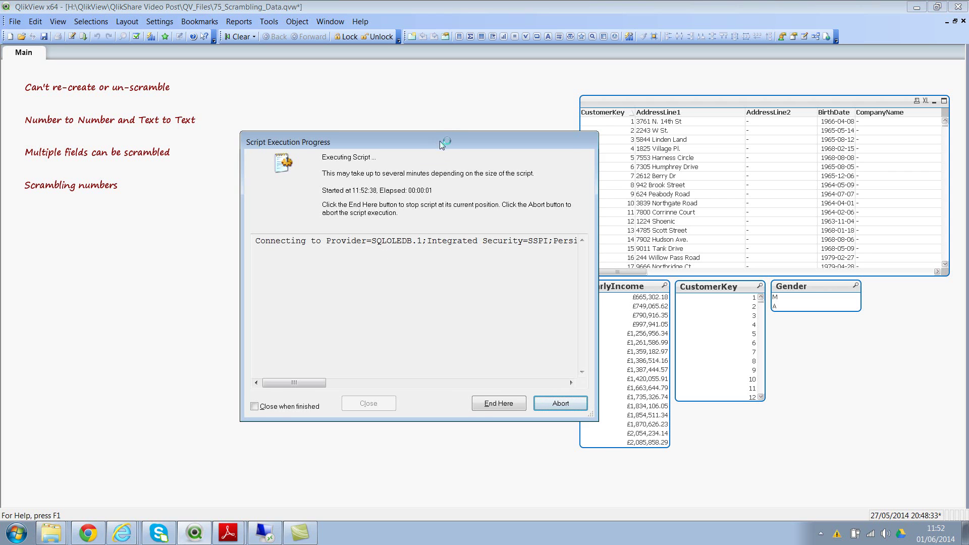
drag(440, 141, 336, 129)
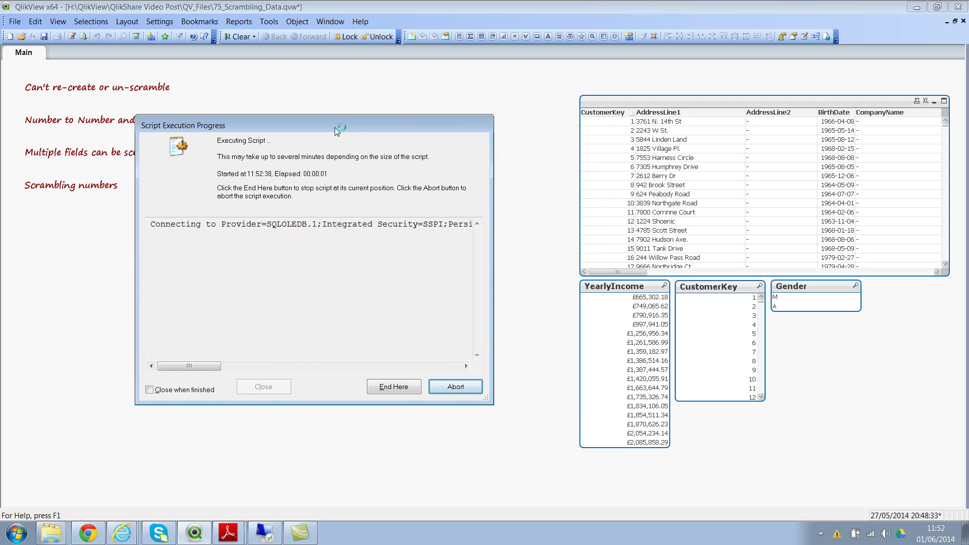
click(255, 389)
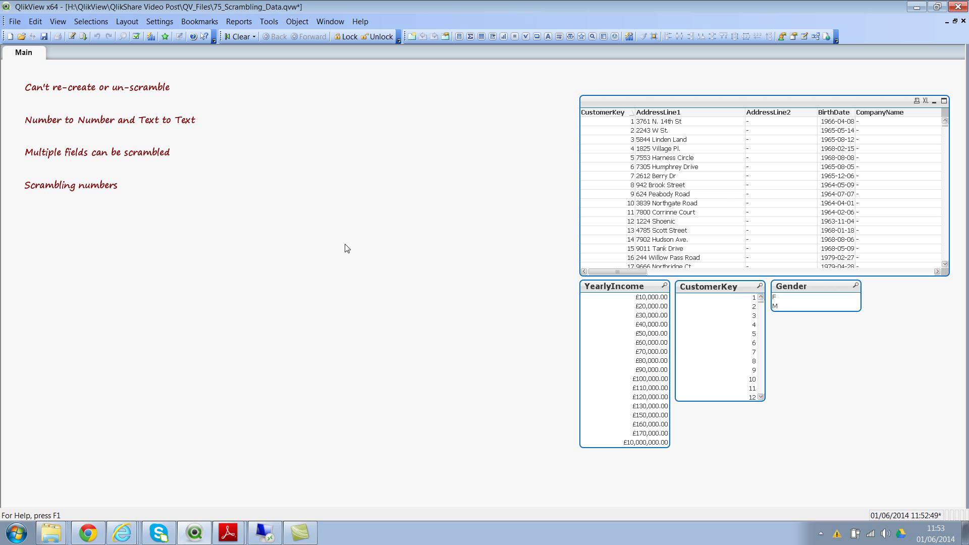
- In Chrome, open qlikshare.com in a new tab and go to the QQotD (Qlik Quiz) page
click(97, 529)
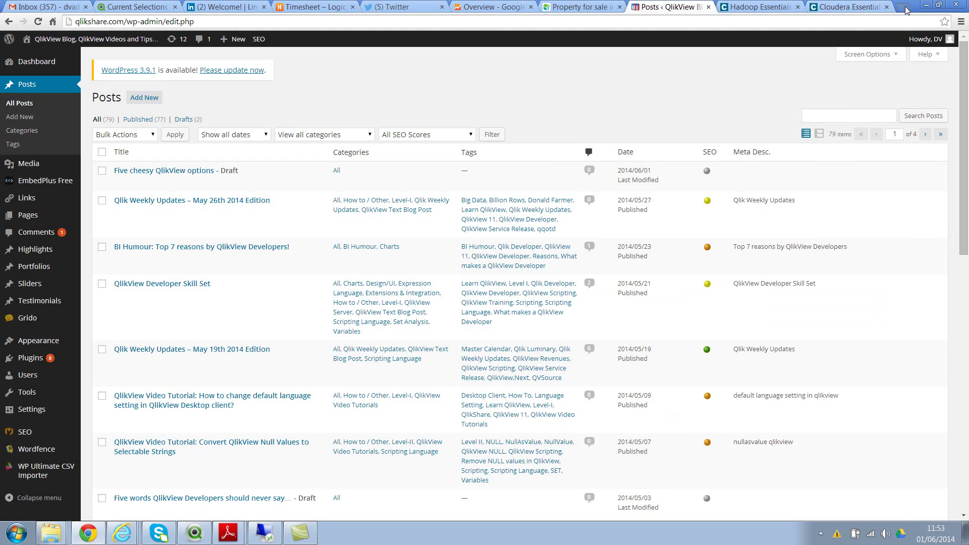
click(904, 9)
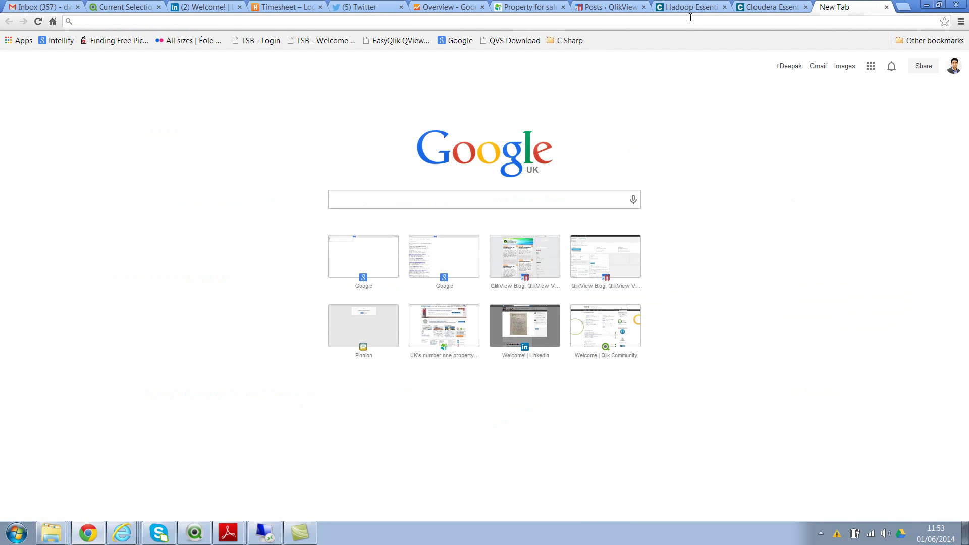
text(qliks)
key(Return)
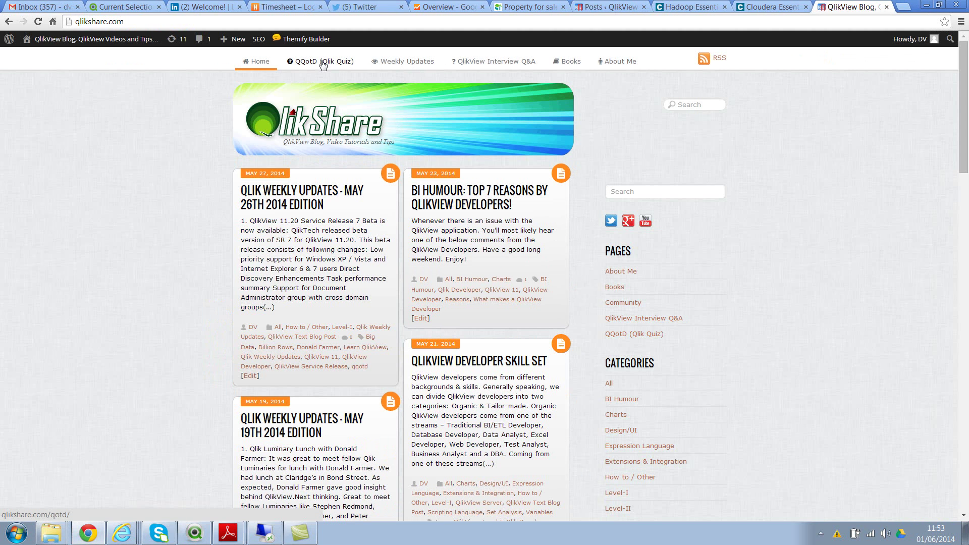
click(323, 63)
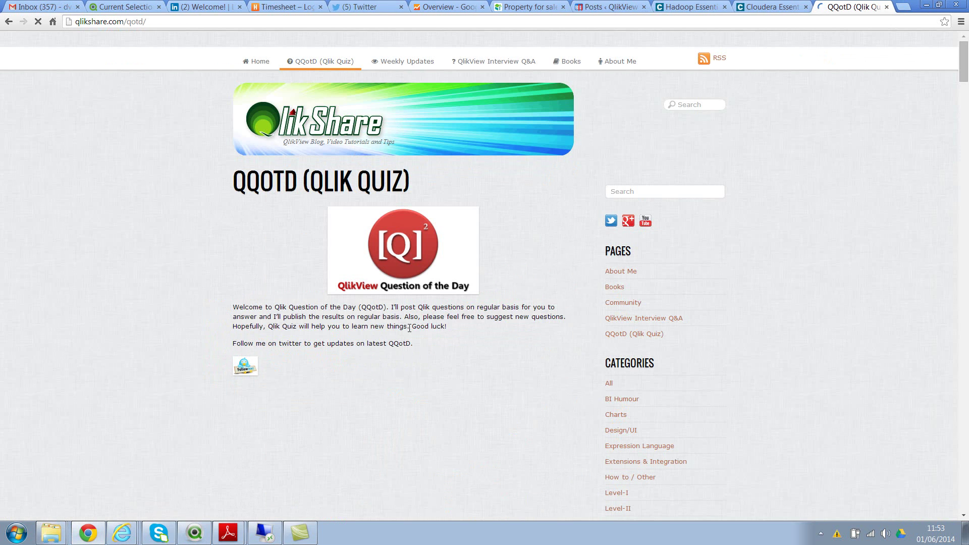
- Choose Time Stamp as the answer to QQotD 151
scroll(353, 202, down, 2)
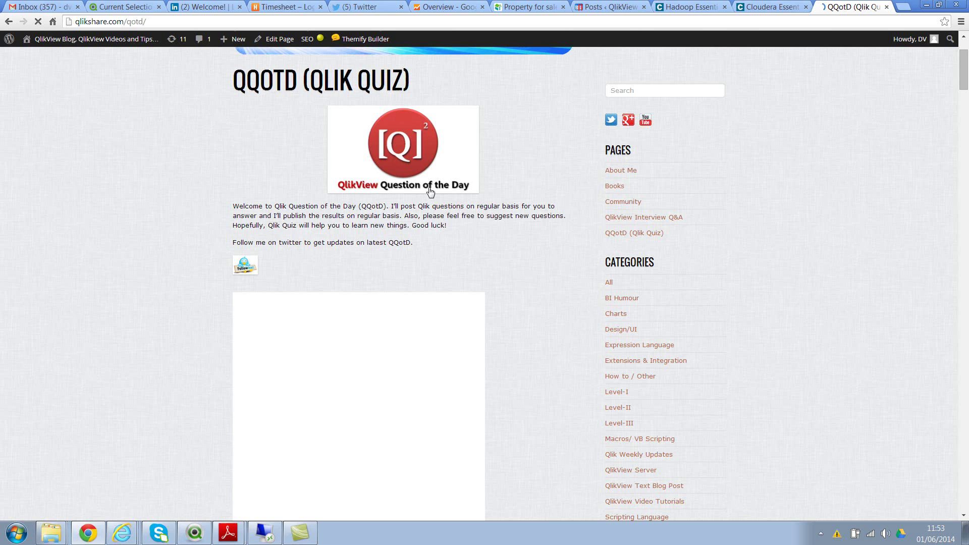
scroll(329, 247, down, 1)
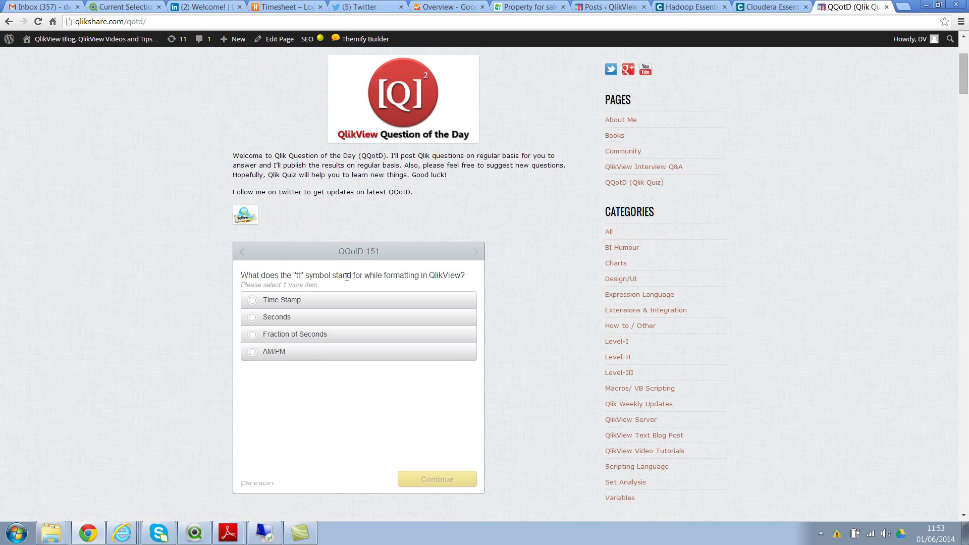
scroll(361, 322, down, 3)
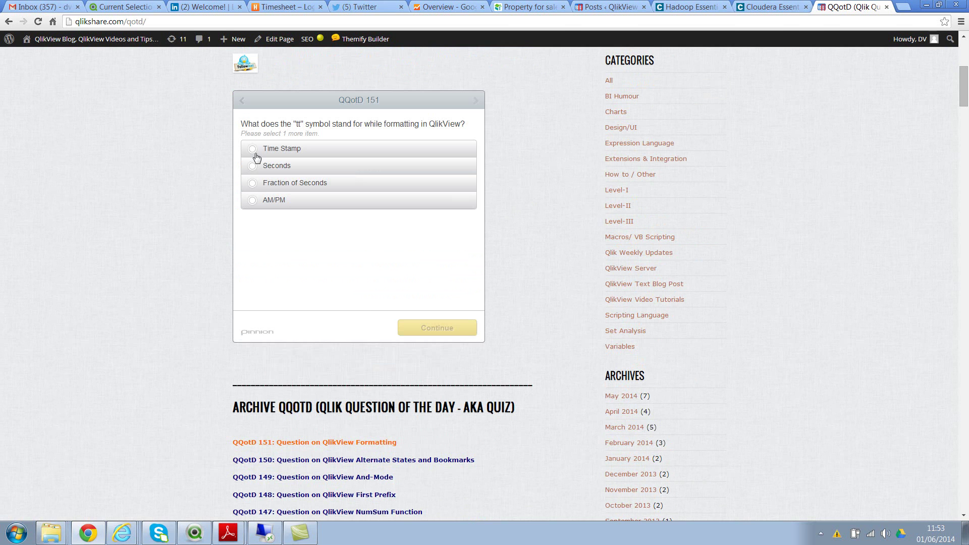
click(284, 149)
scroll(447, 233, down, 5)
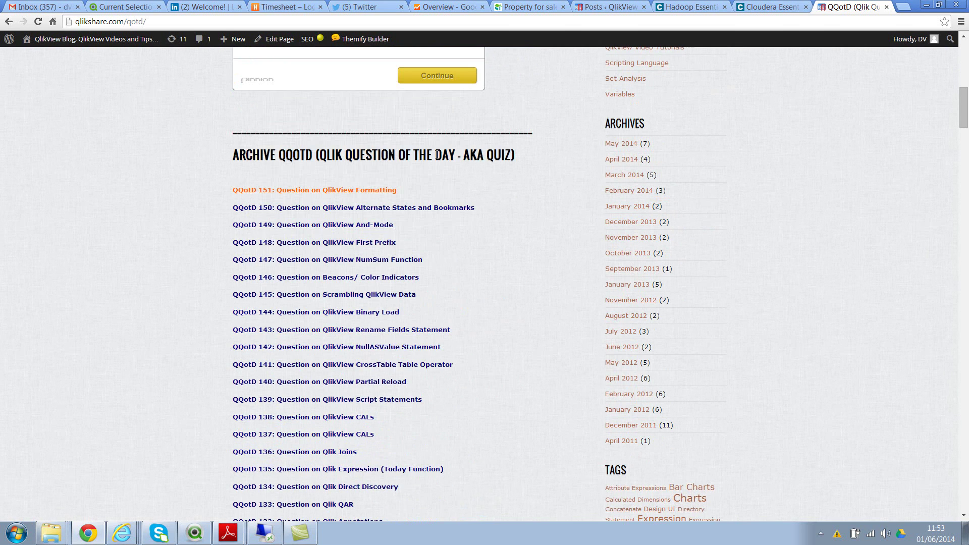